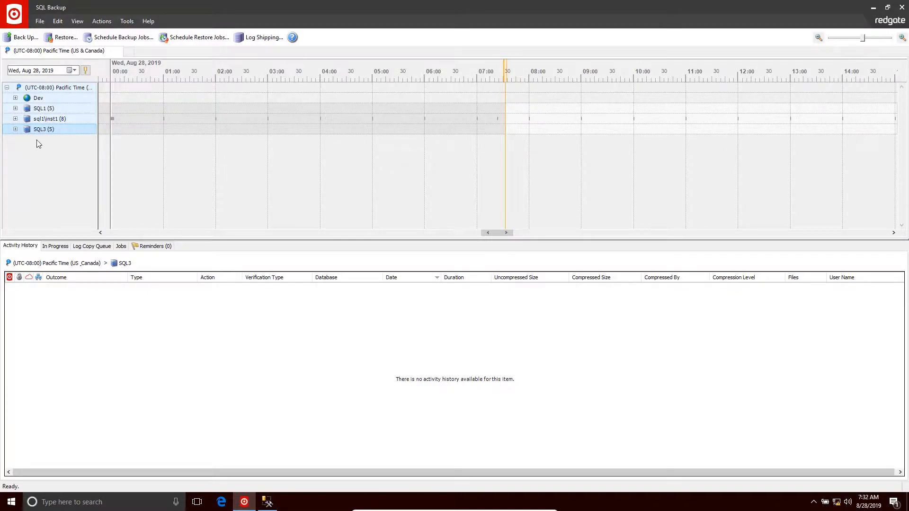
# Start a restore of the Mapping database on sql1\inst1 from the full backup of August 28, 2019 12:02:42 AM
pyautogui.click(15, 119)
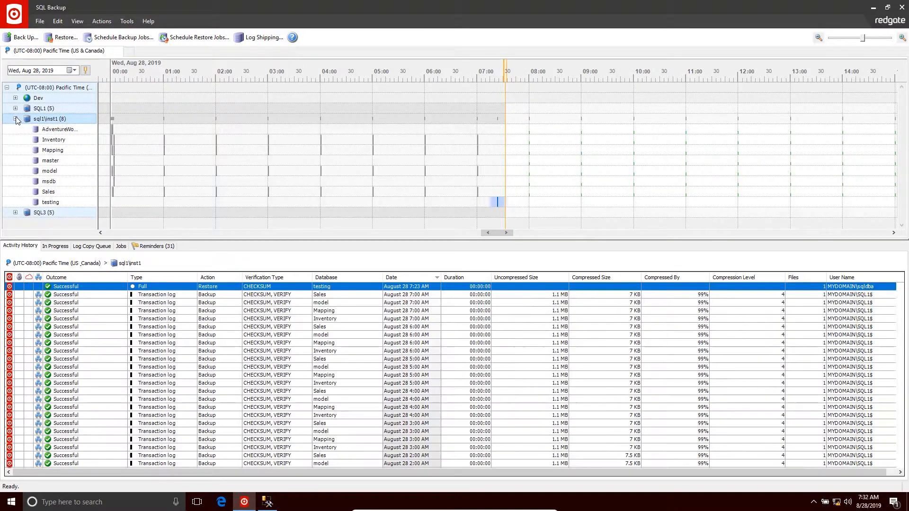
pyautogui.click(52, 150)
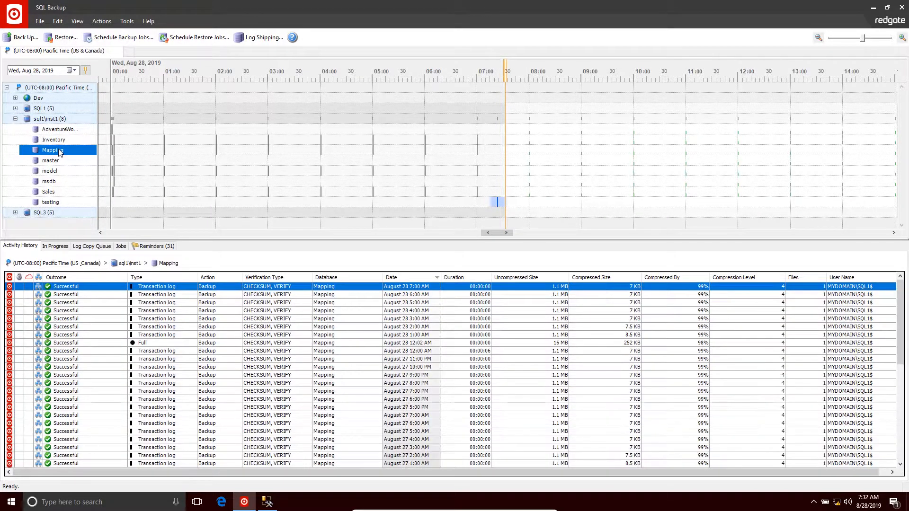
pyautogui.rightClick(59, 151)
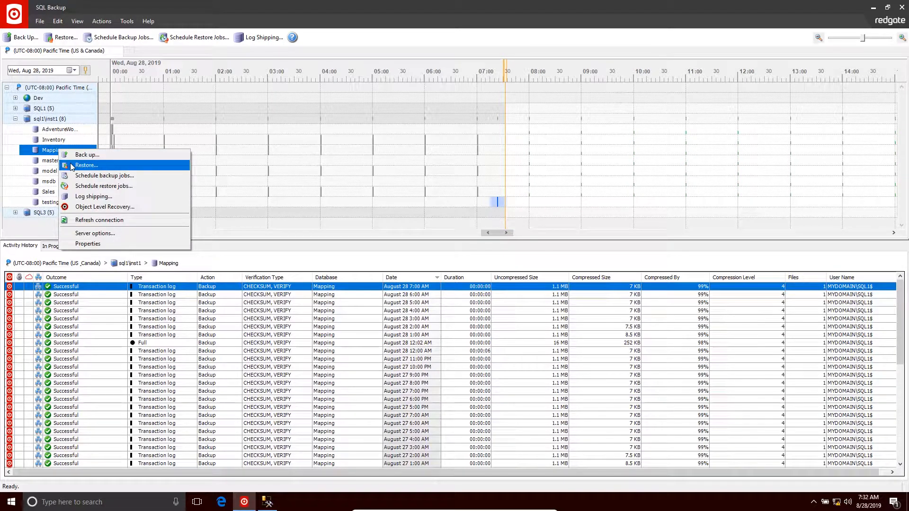
pyautogui.click(85, 166)
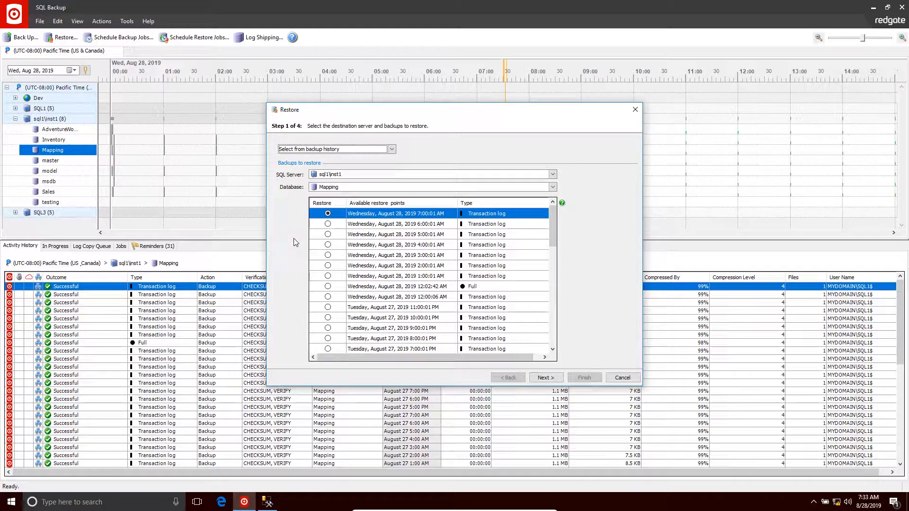
pyautogui.click(327, 287)
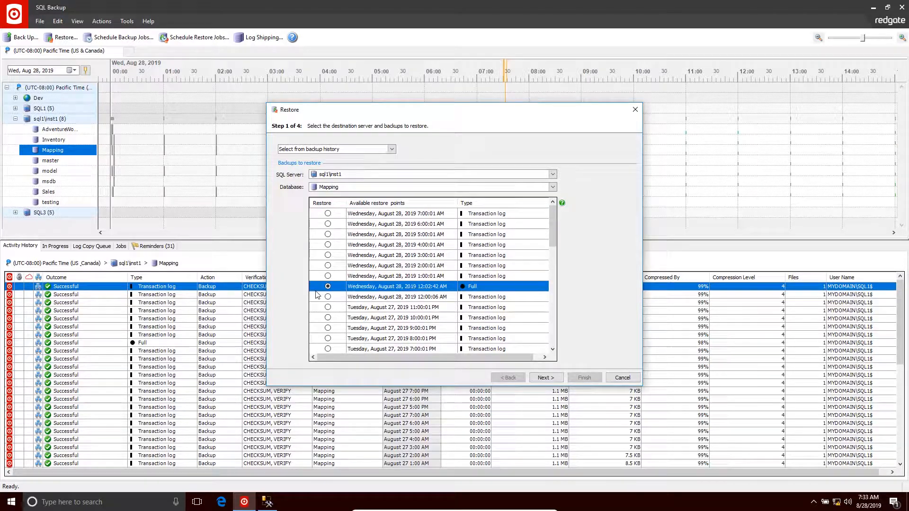
pyautogui.click(546, 377)
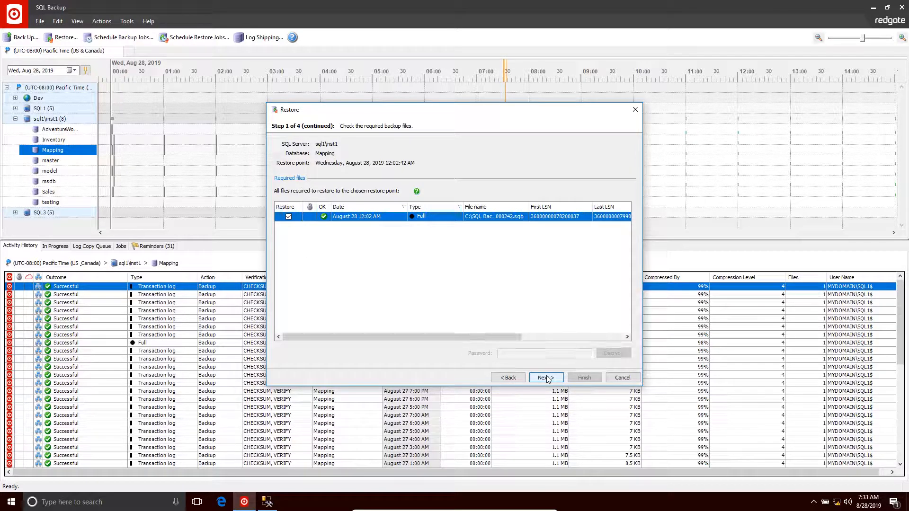
pyautogui.click(546, 377)
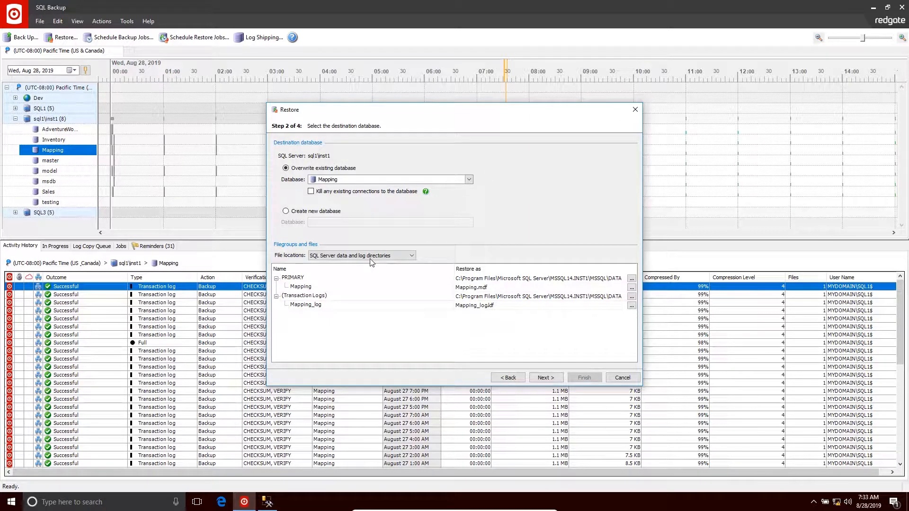
# Set the restore destination to a new database named MappingCopy
pyautogui.click(287, 211)
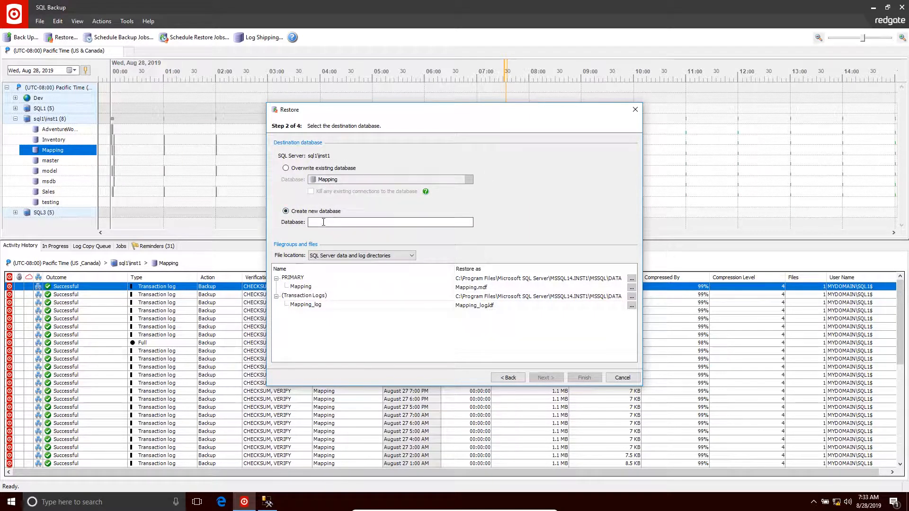
pyautogui.click(323, 222)
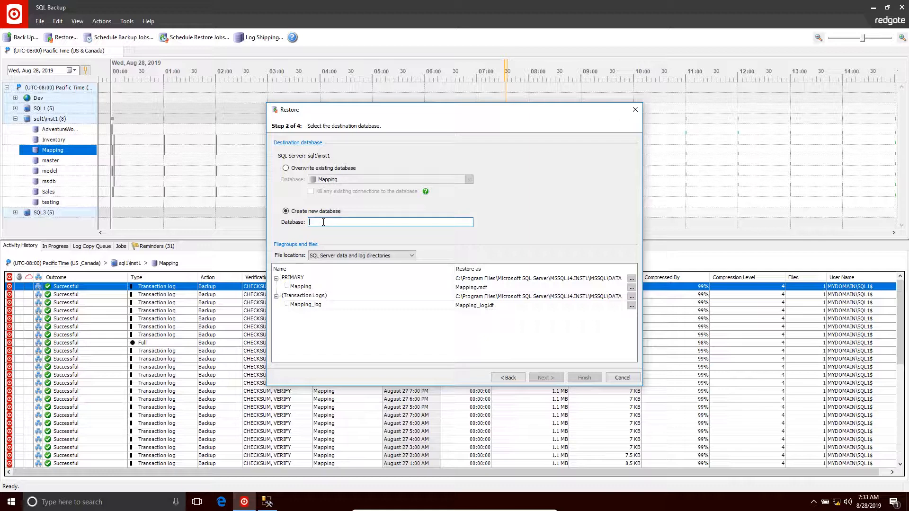
pyautogui.write('Mapping')
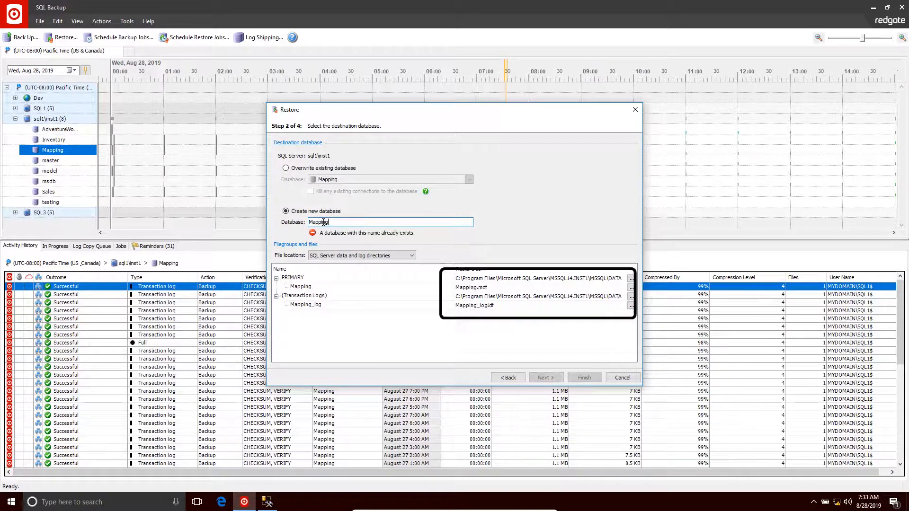
pyautogui.write('Copy')
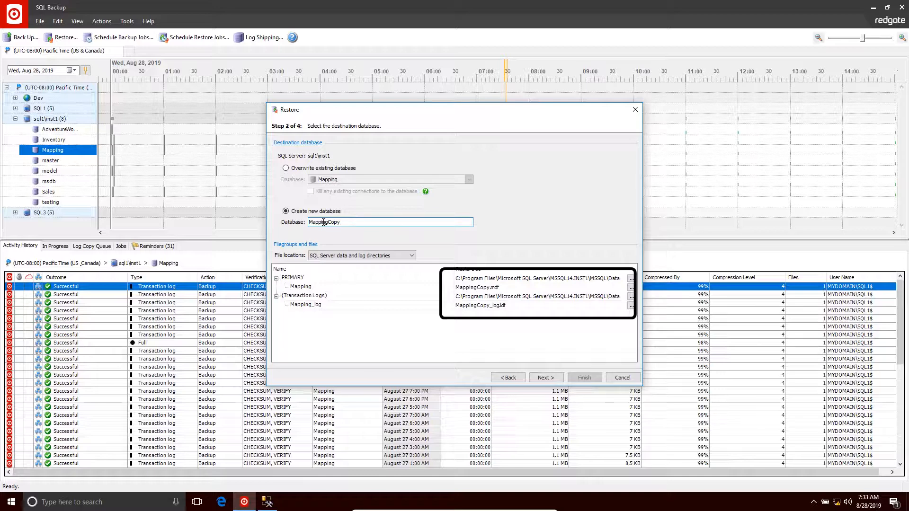
pyautogui.click(552, 379)
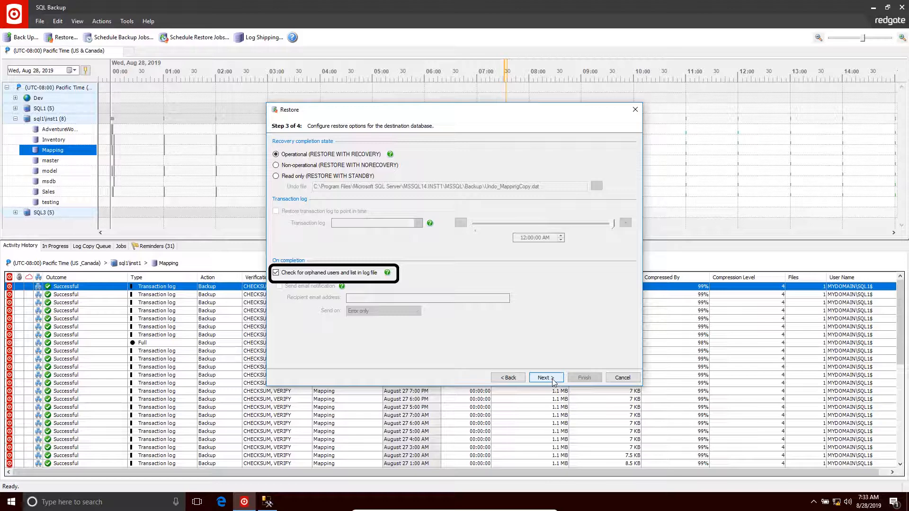
# Keep the default restore options, review the generated script, and run the MappingCopy restore through to completion
pyautogui.click(552, 379)
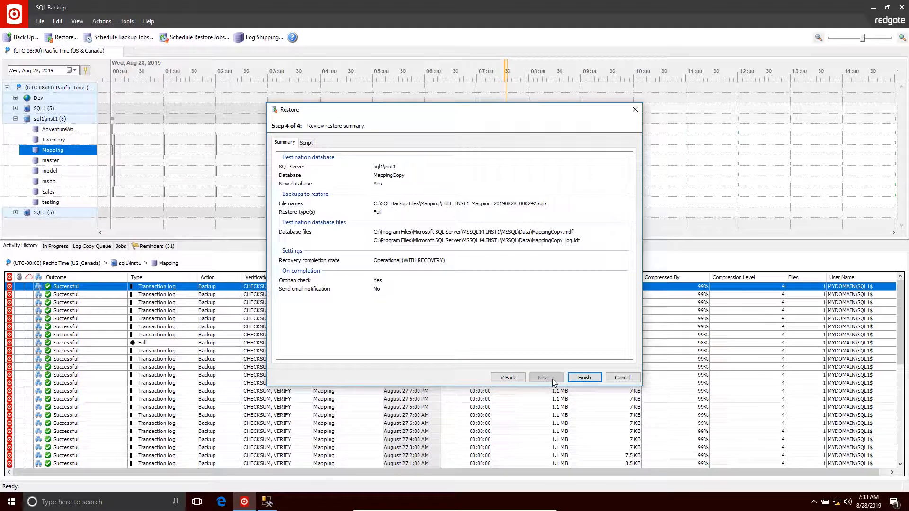
pyautogui.click(311, 143)
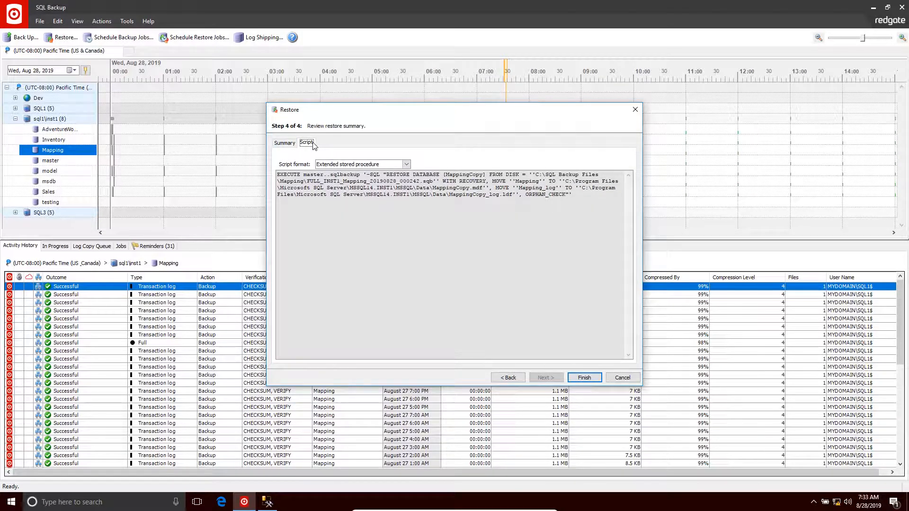
pyautogui.click(583, 380)
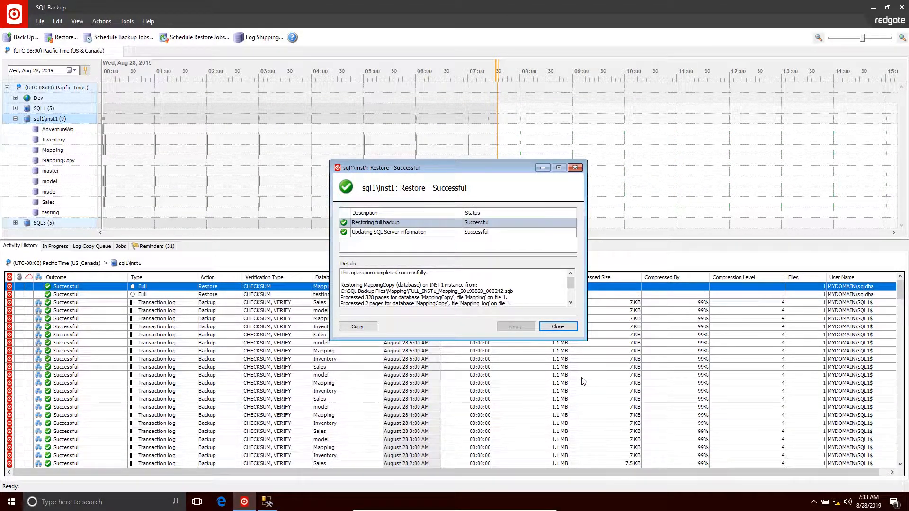
pyautogui.click(558, 326)
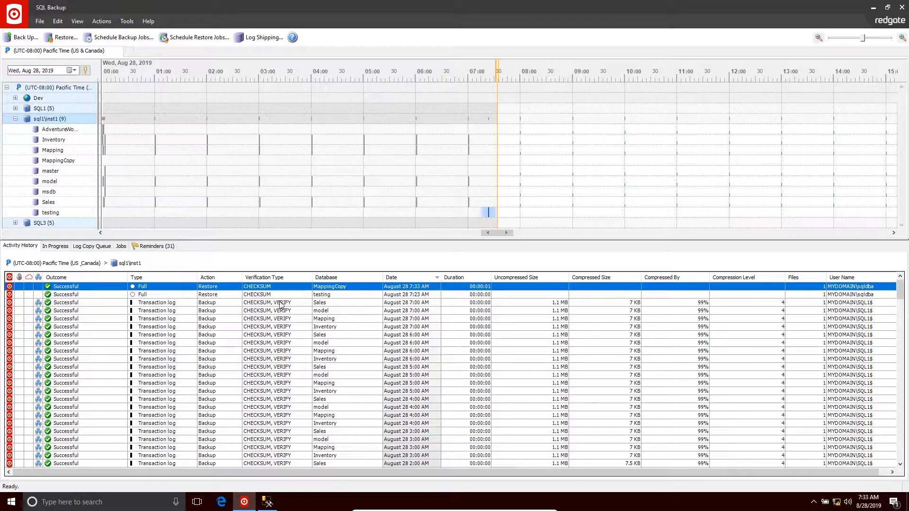
# Start a restore on the SQL3 server with the source set to browsing for backup files
pyautogui.click(16, 119)
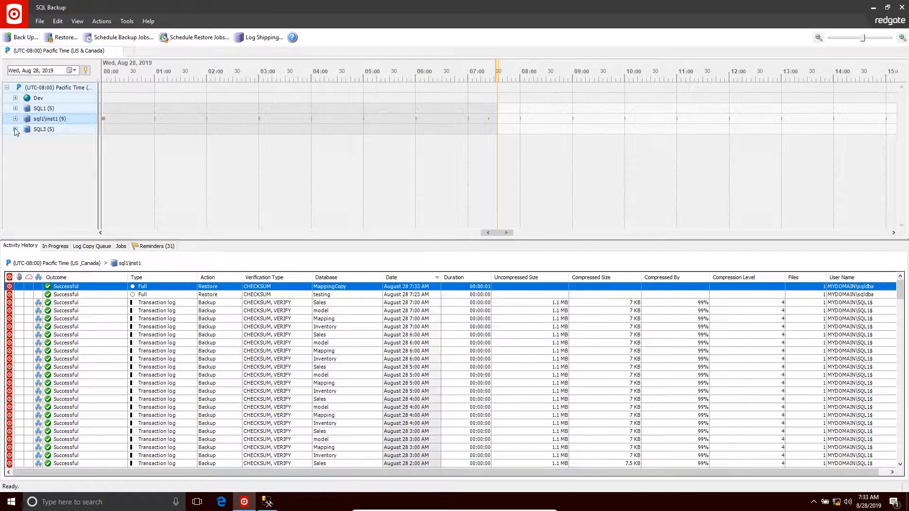
pyautogui.click(39, 130)
pyautogui.rightClick(39, 130)
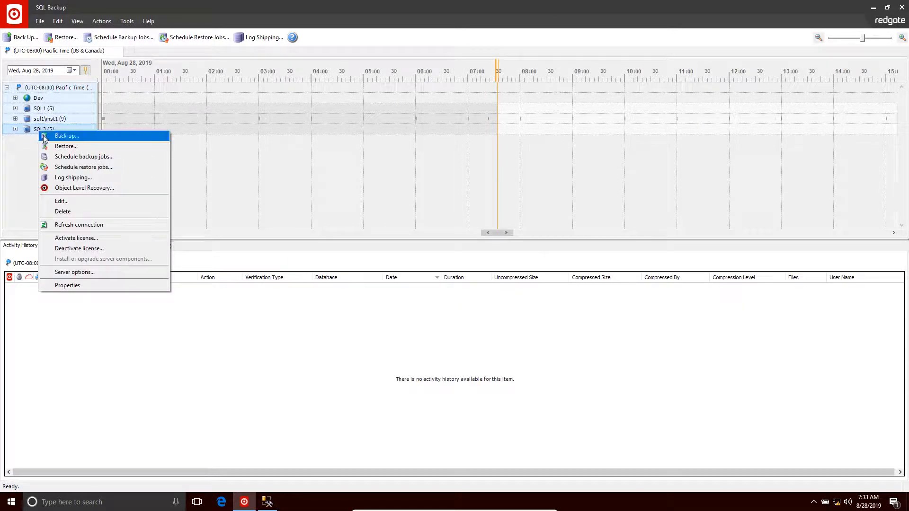
pyautogui.click(48, 146)
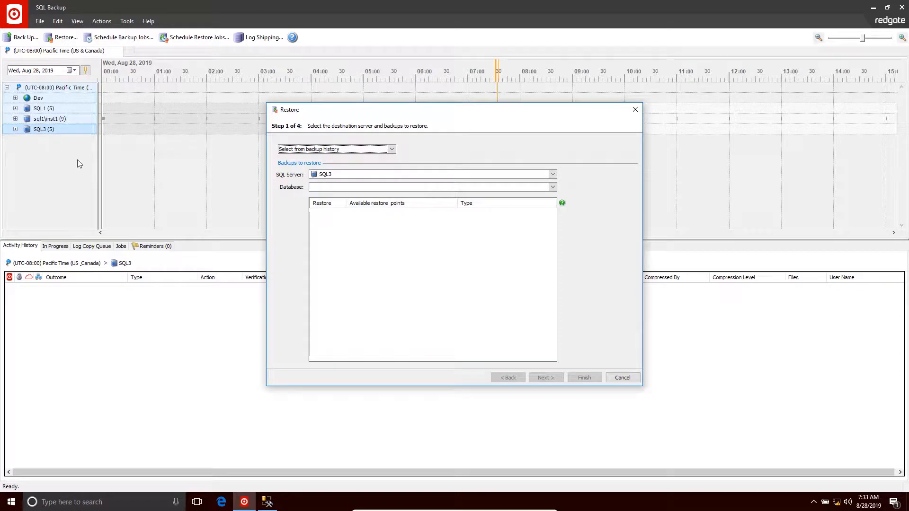
pyautogui.click(392, 149)
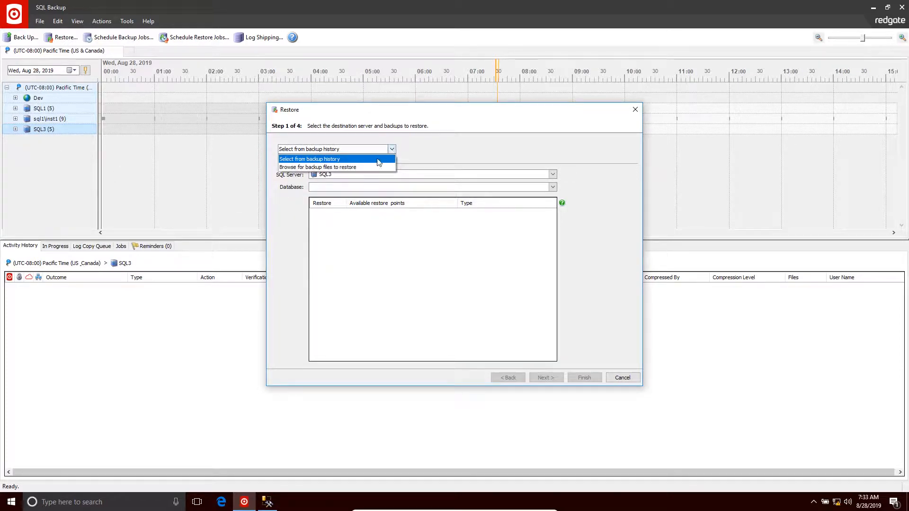
pyautogui.click(373, 164)
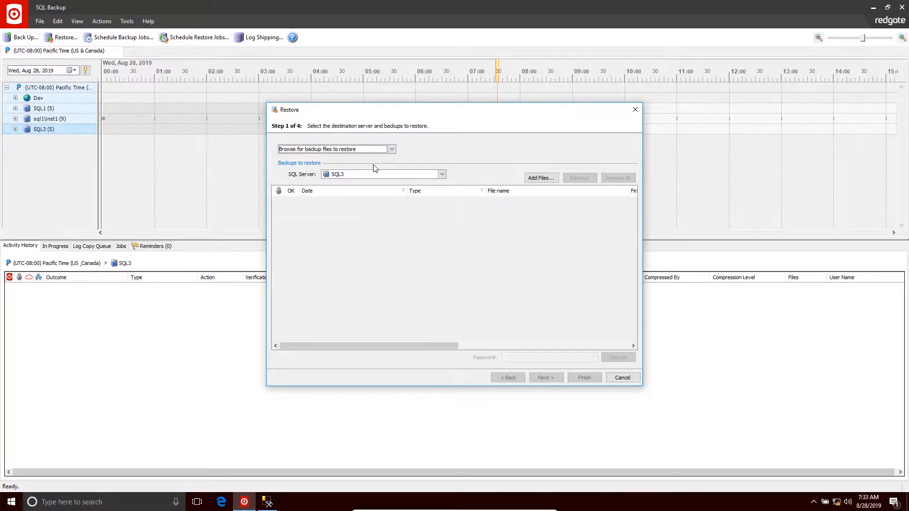
# Add the three FULL_(local)_AdventureWorks2014_20190822_111728 backup files (_1 to _3.sqb) from SQLBackups\SQL2\Default as the restore source
pyautogui.click(532, 178)
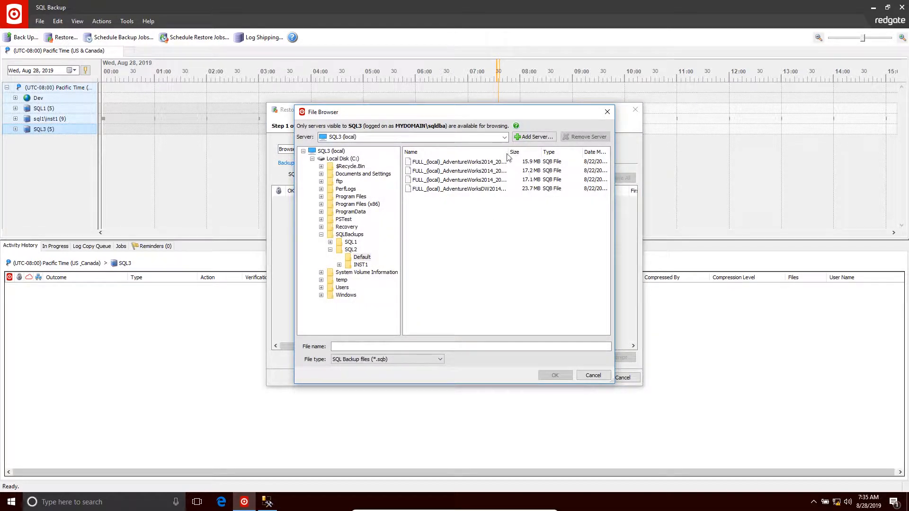
pyautogui.moveTo(565, 154); pyautogui.dragTo(566, 153)
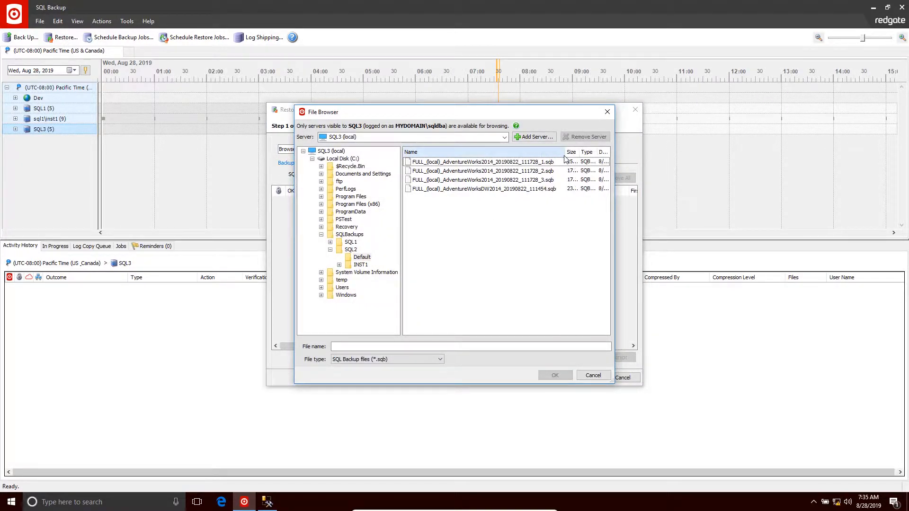
pyautogui.click(530, 165)
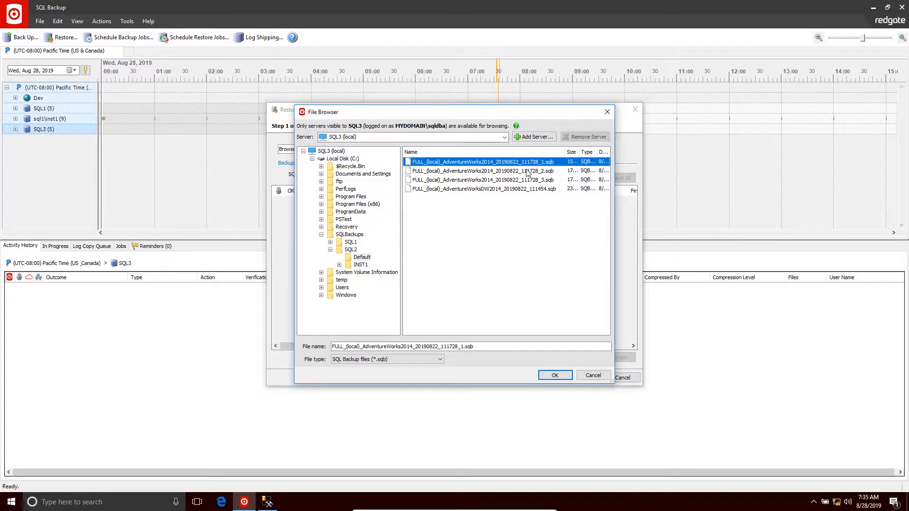
pyautogui.keyDown('shift'); pyautogui.click(521, 179); pyautogui.keyUp('shift')
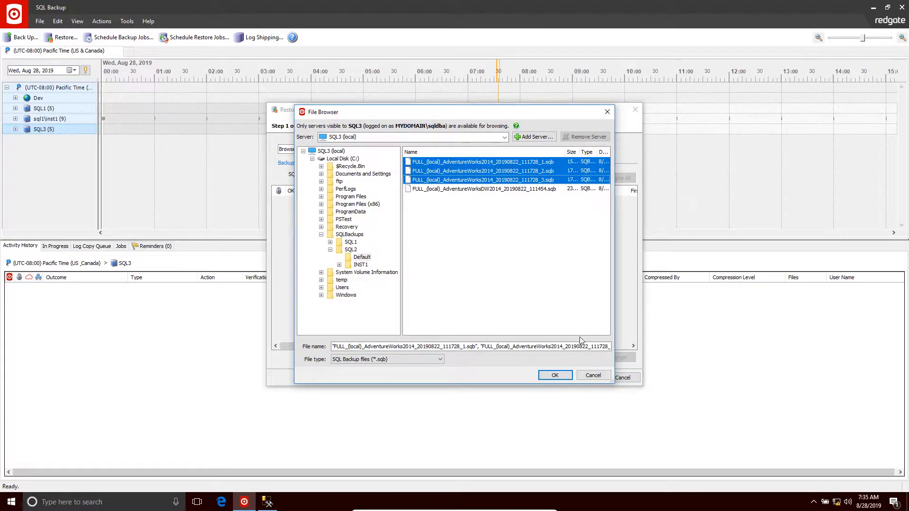
pyautogui.click(553, 374)
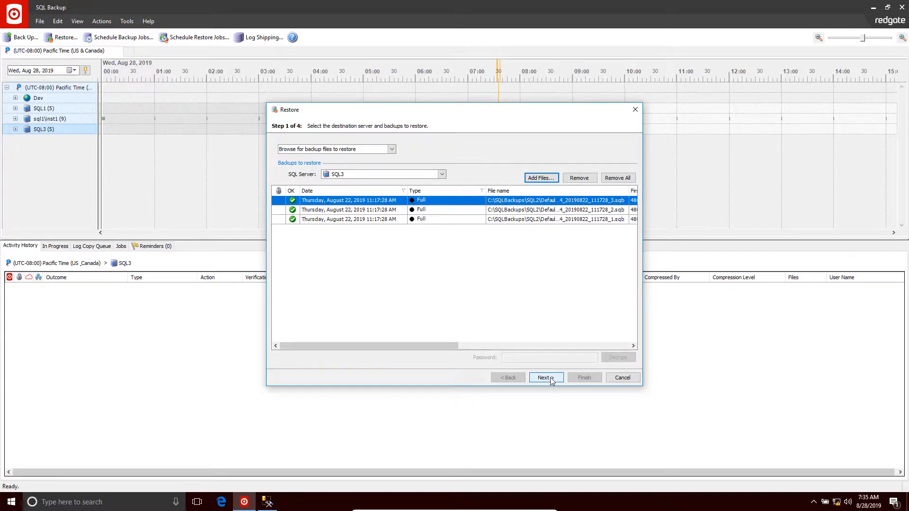
pyautogui.click(551, 379)
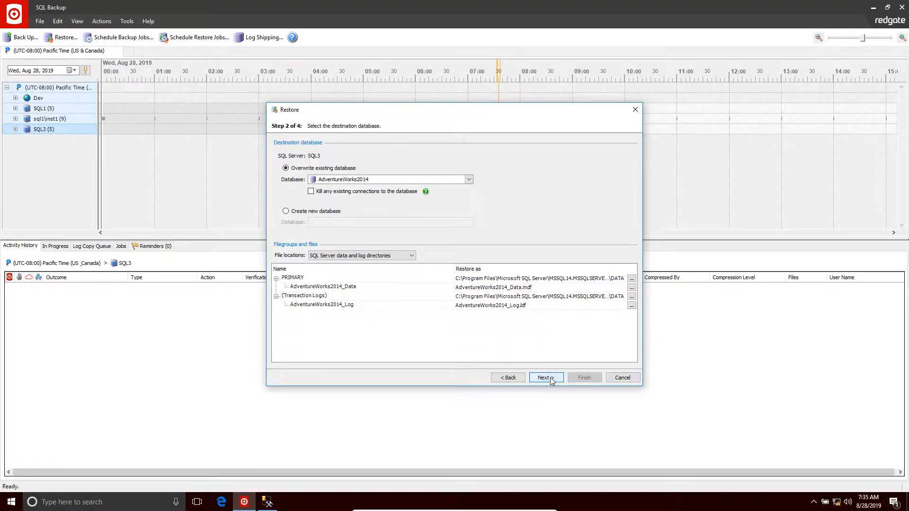
# Set the restore destination on SQL3 to a new database named AW_TEST
pyautogui.click(288, 213)
pyautogui.click(318, 221)
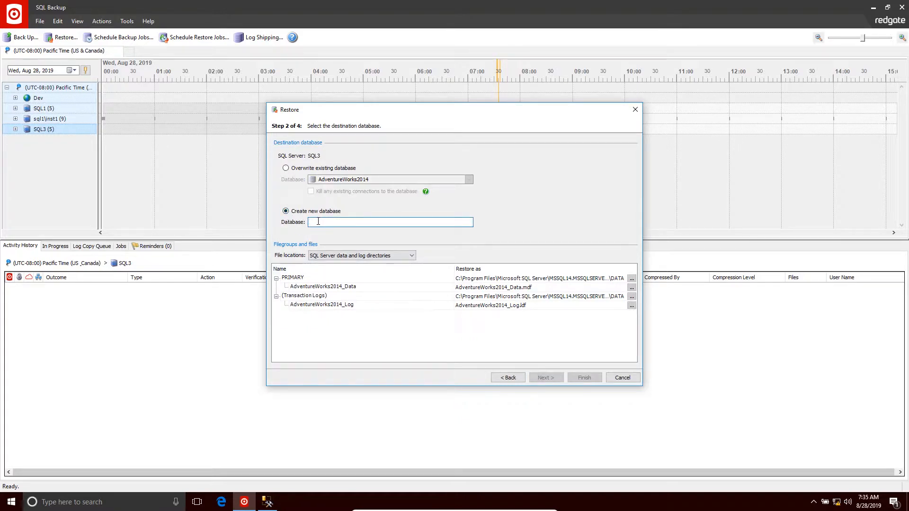
pyautogui.write('AW')
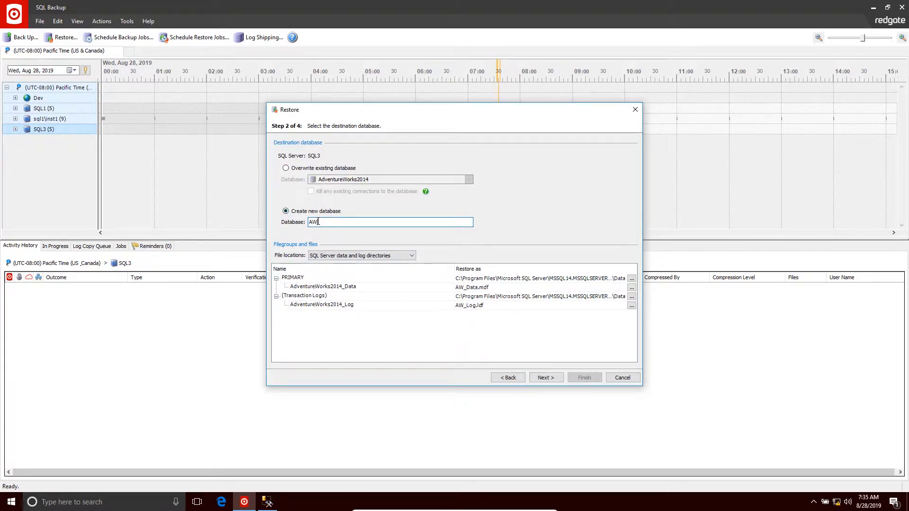
pyautogui.write('_TEST')
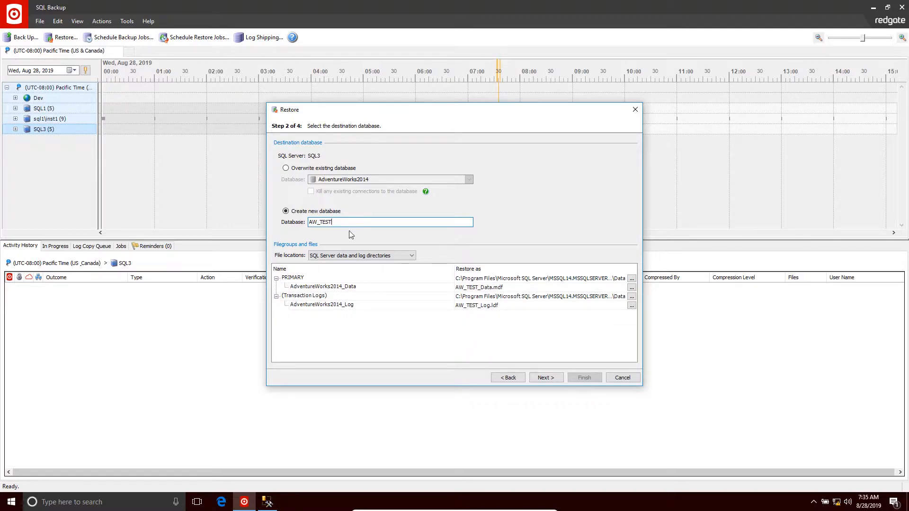
pyautogui.click(557, 379)
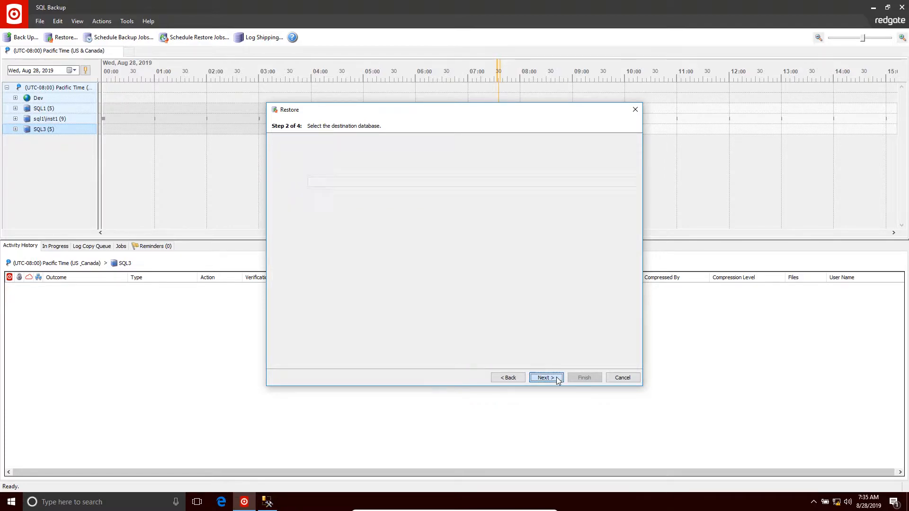
# Run the AW_TEST restore with the default options and expand SQL3's database list to check the new database
pyautogui.click(557, 379)
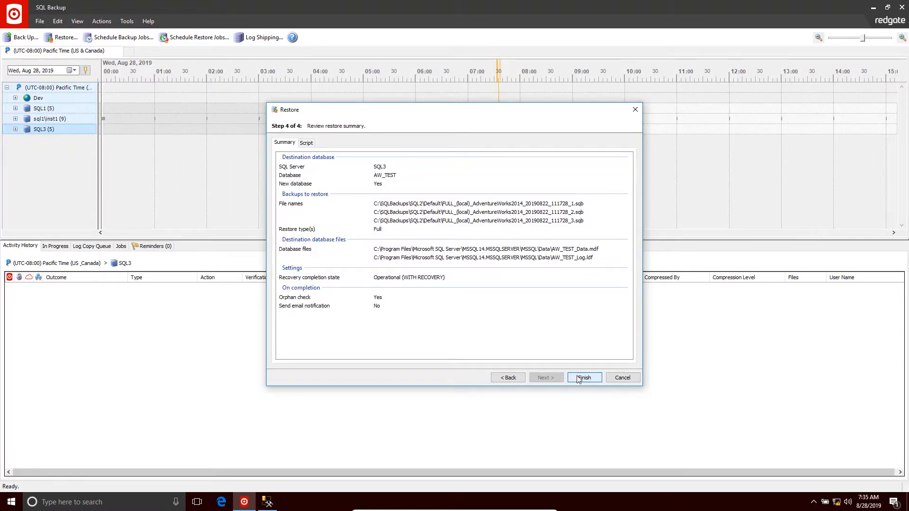
pyautogui.click(578, 378)
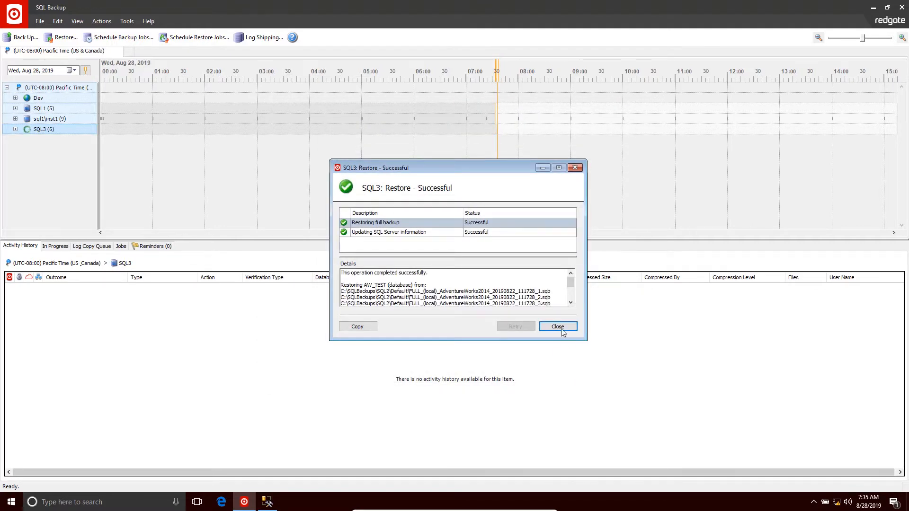
pyautogui.click(557, 327)
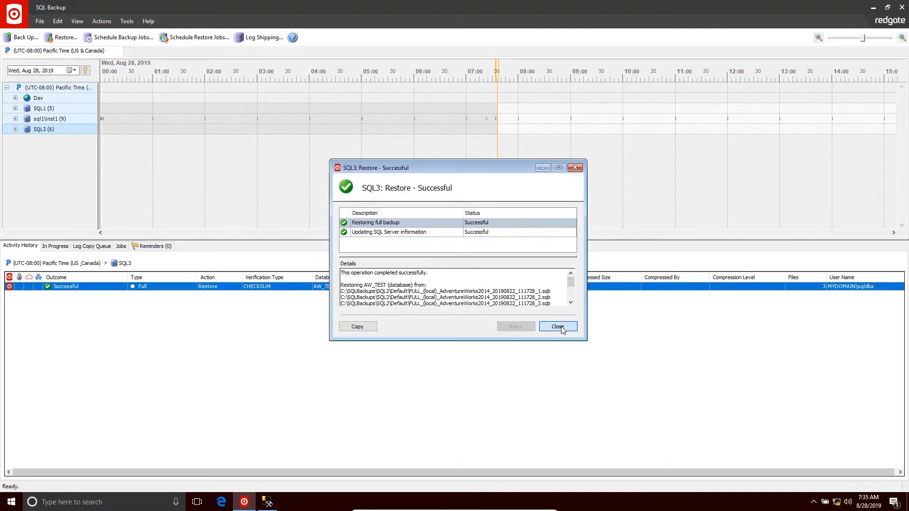
pyautogui.click(15, 129)
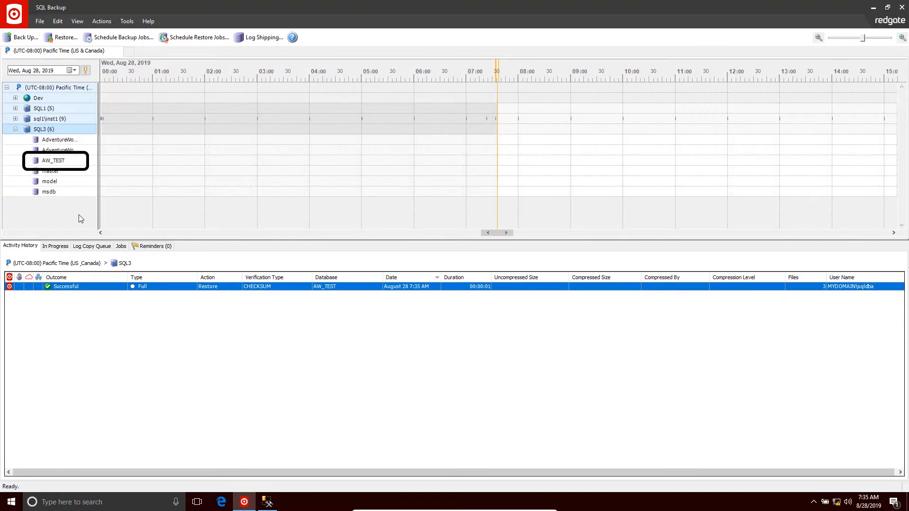